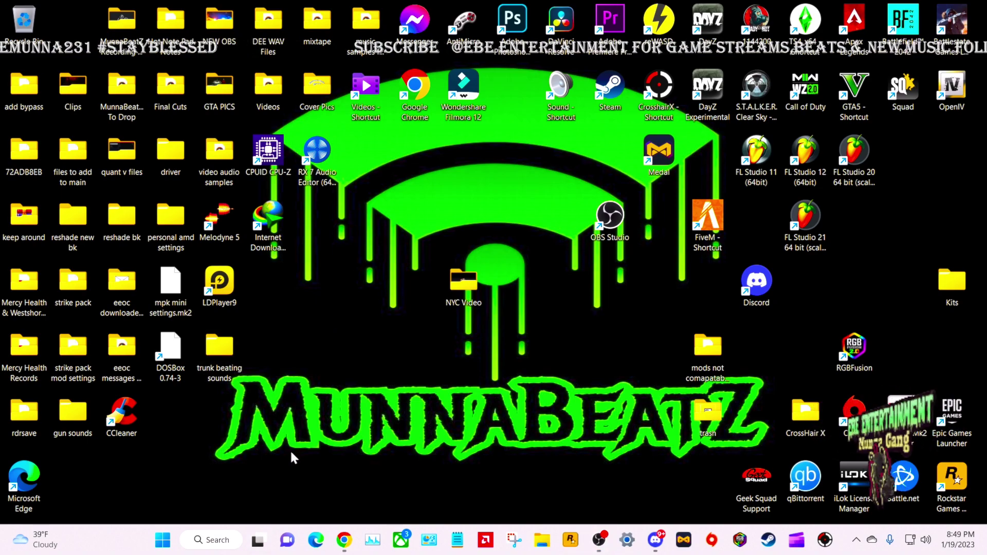
# Step: Open Power Options from the Control Panel's All Control Panel Items view
pyautogui.click(429, 541)
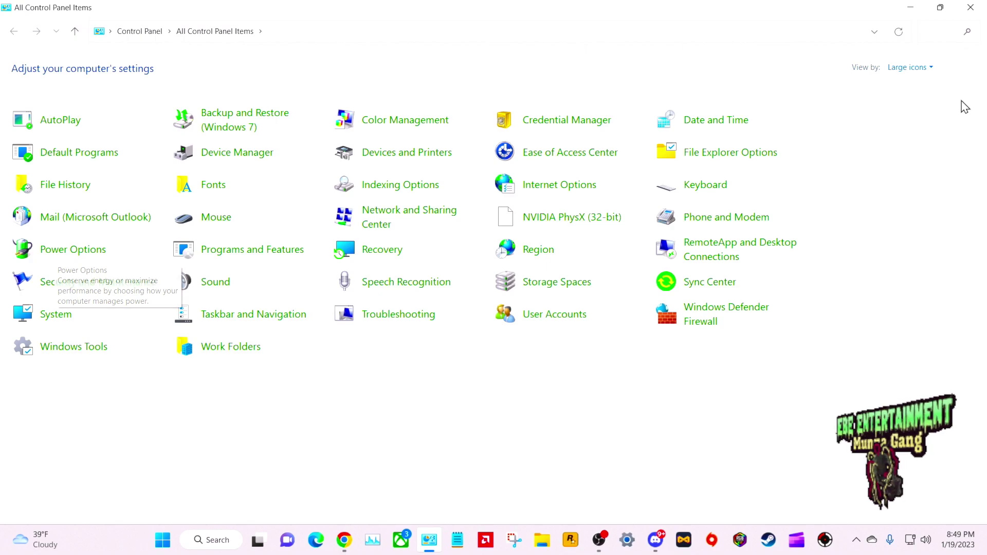
pyautogui.click(916, 68)
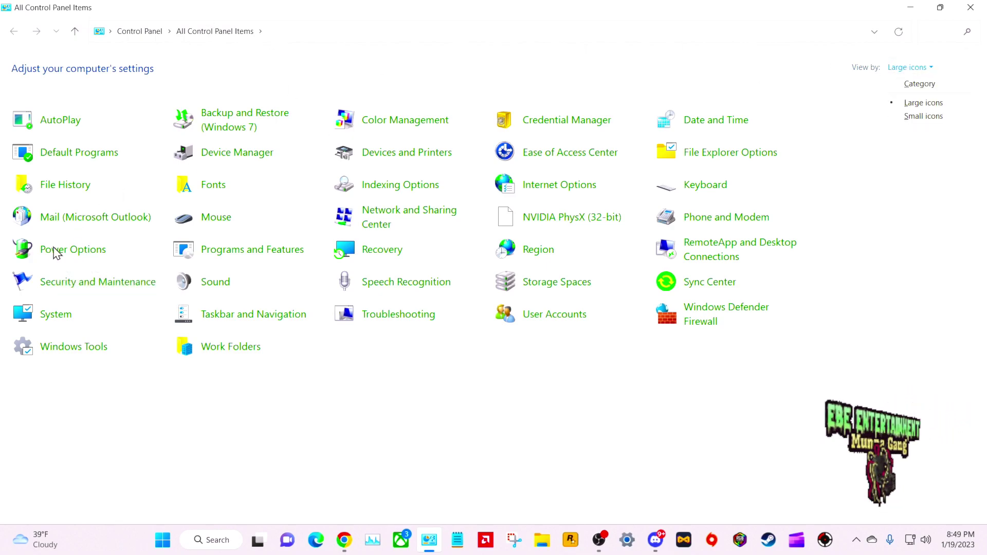
pyautogui.click(82, 301)
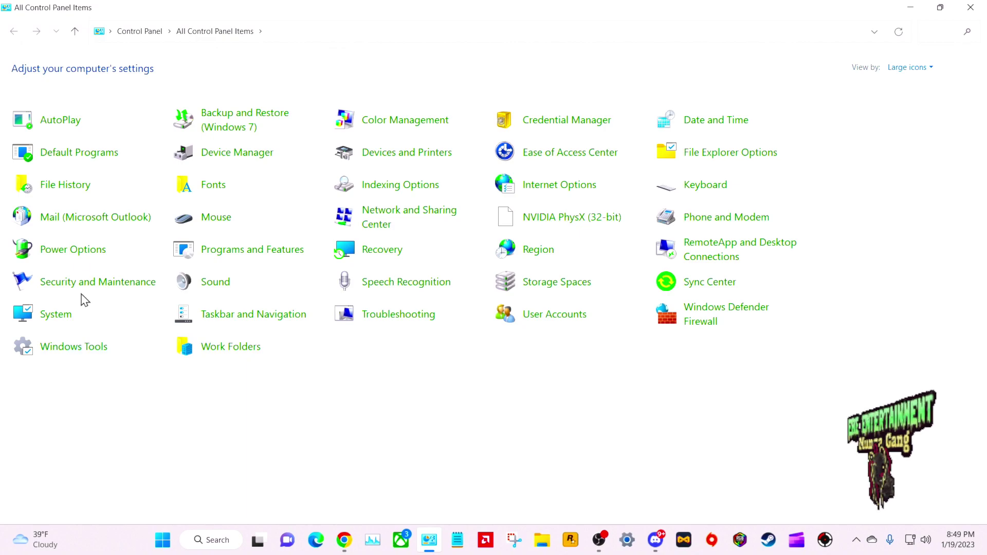
pyautogui.click(83, 257)
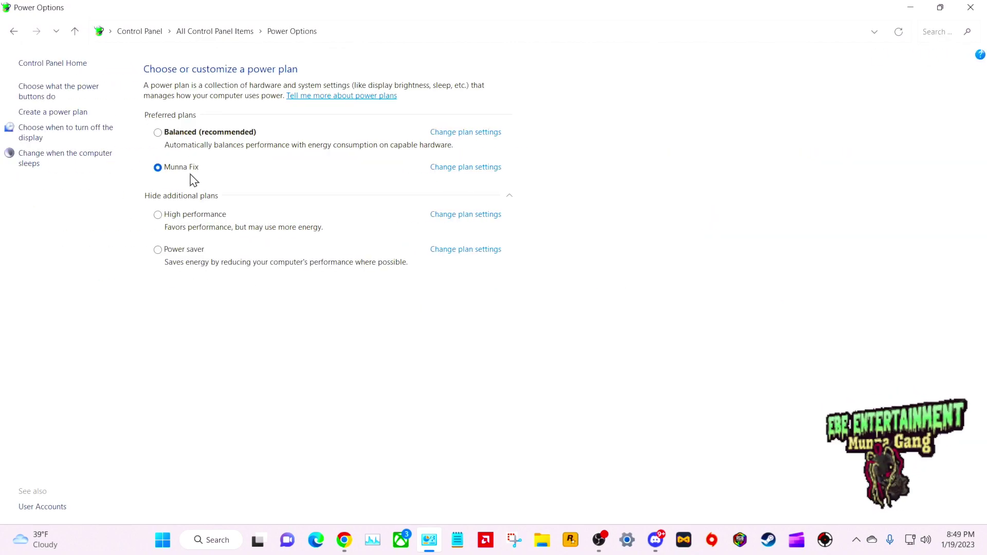
# Step: Make Balanced the active plan and delete the old custom power plan
pyautogui.click(159, 133)
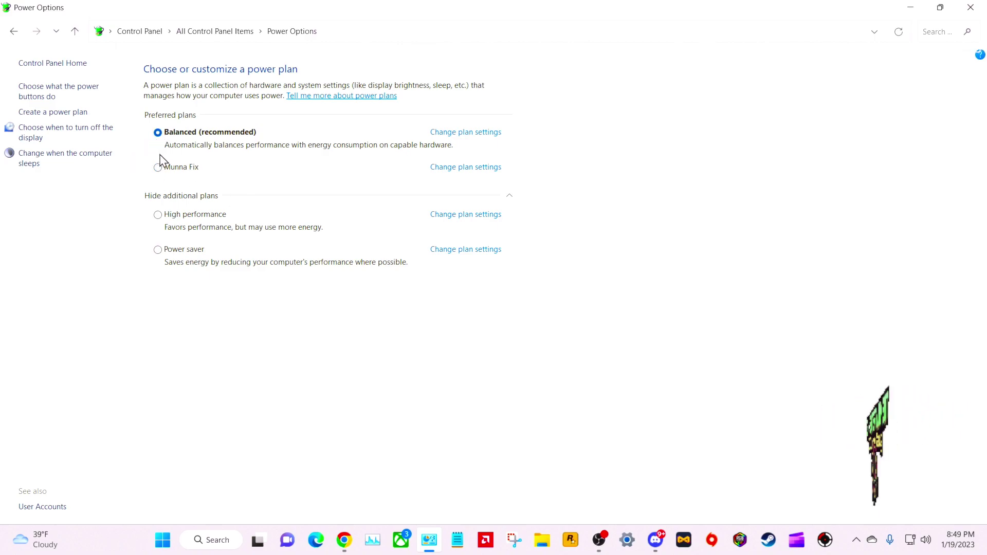
pyautogui.click(452, 169)
pyautogui.click(343, 219)
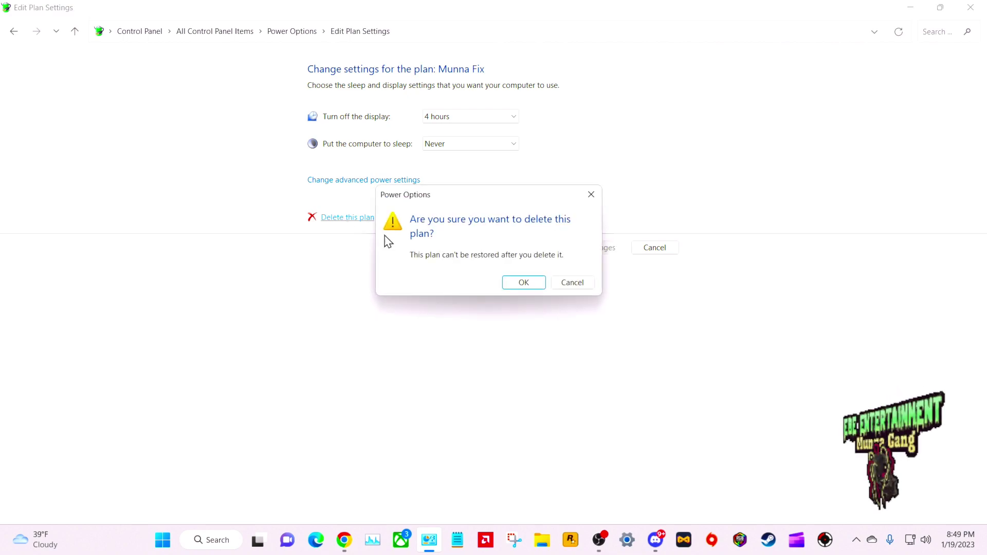
pyautogui.click(522, 282)
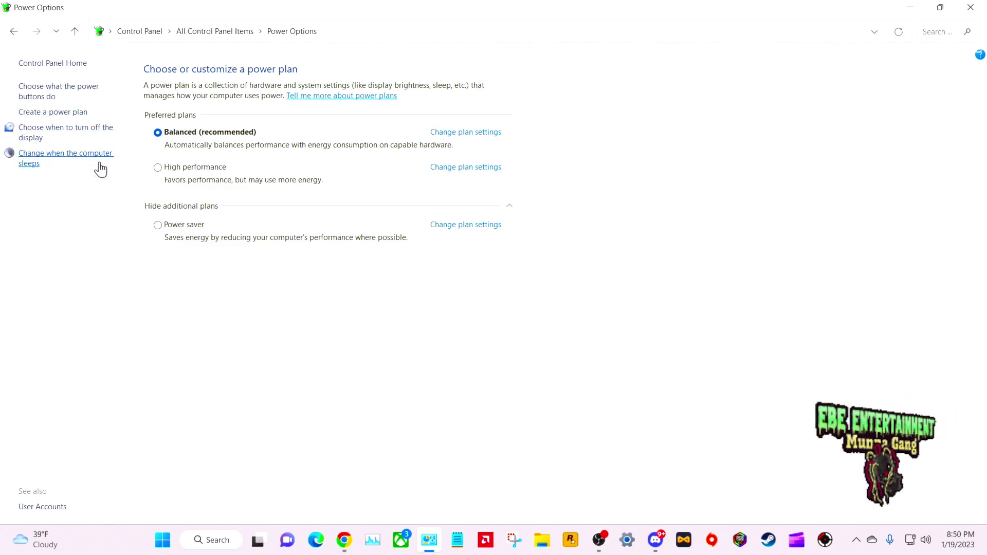
# Step: Create a new power plan named Munna Fix based on High performance
pyautogui.click(58, 113)
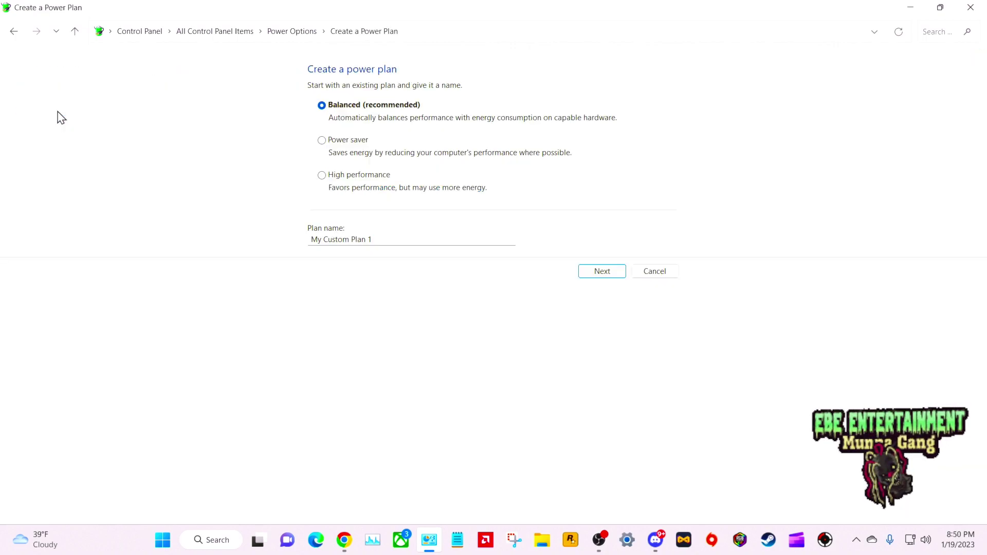
pyautogui.click(323, 175)
pyautogui.click(384, 236)
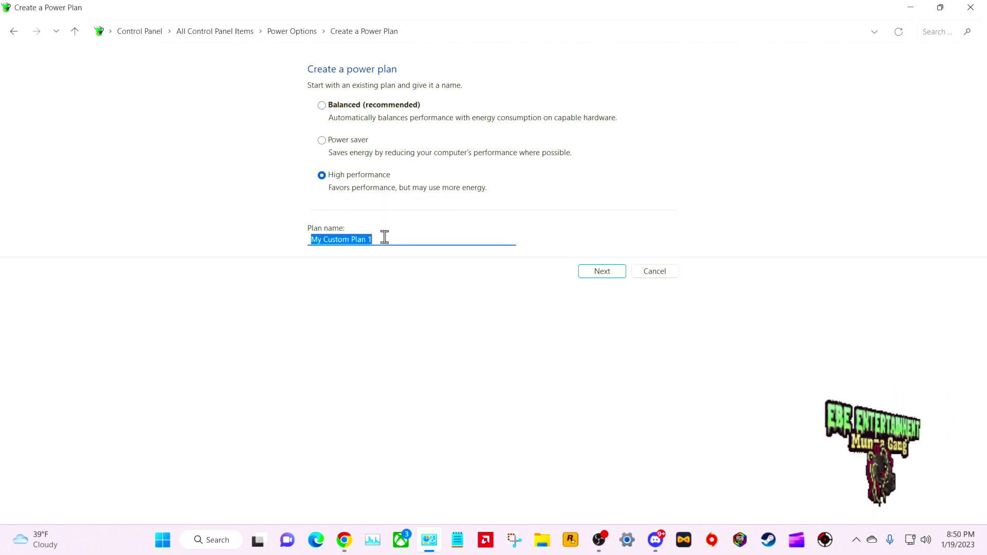
pyautogui.write('Munna Fix')
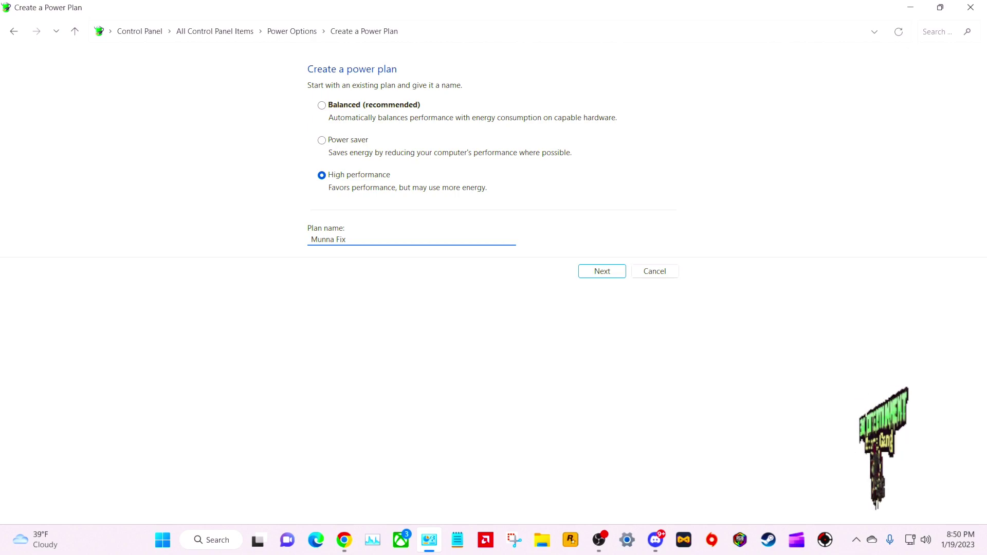
pyautogui.click(600, 271)
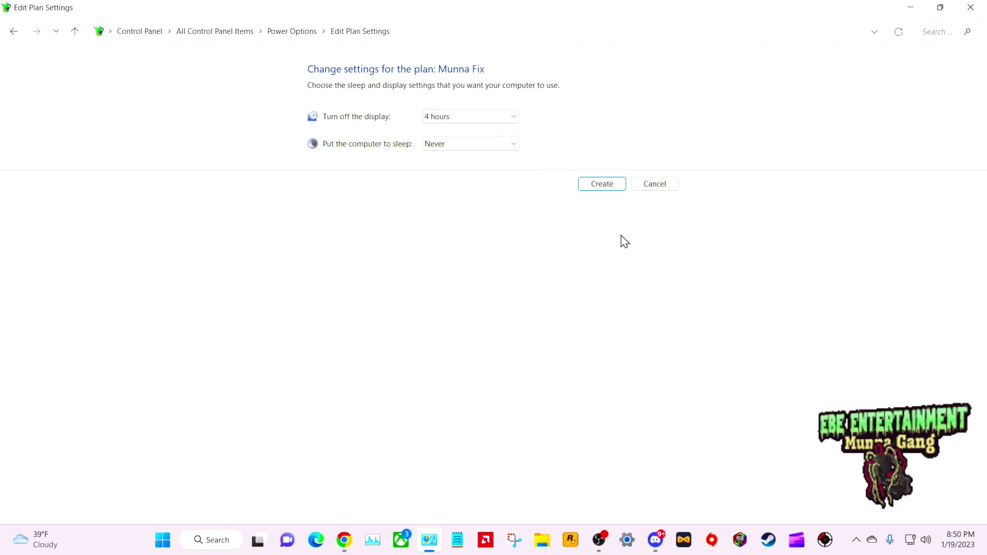
pyautogui.click(613, 186)
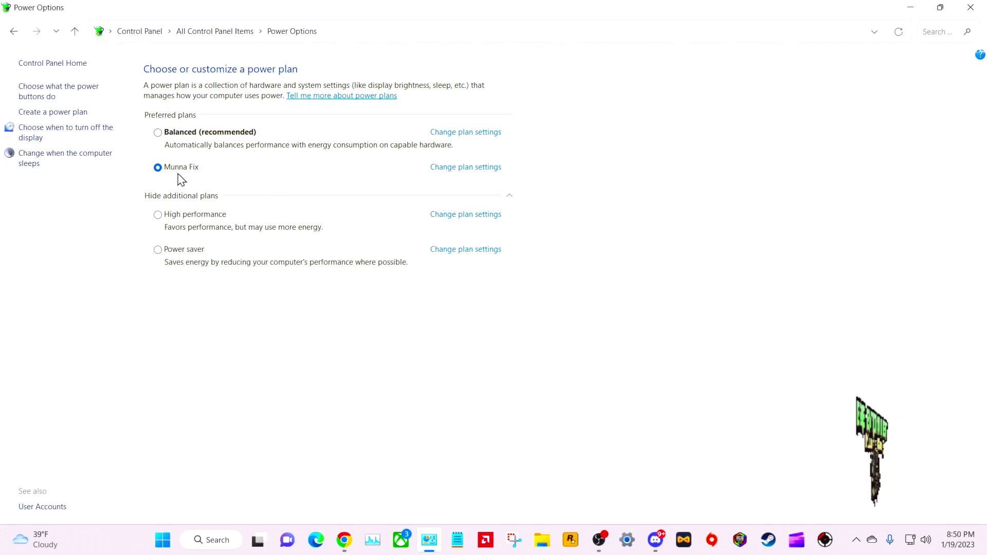
# Step: Open the advanced power settings for the Munna Fix plan
pyautogui.click(463, 168)
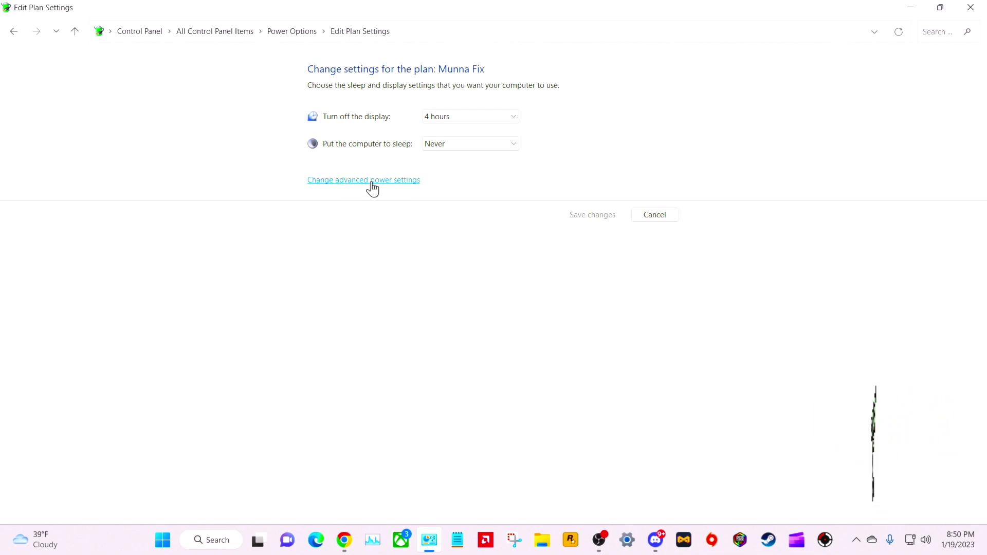
pyautogui.click(372, 186)
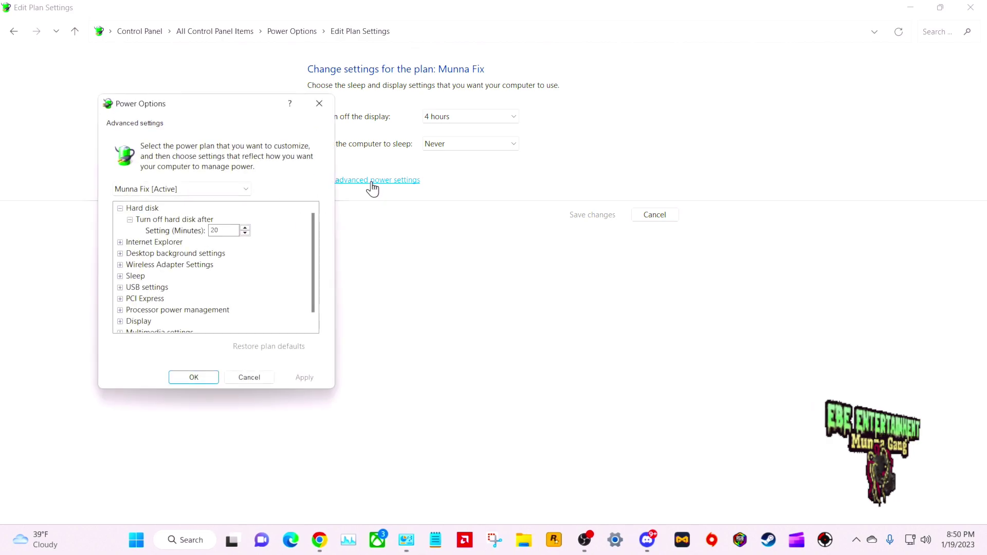
pyautogui.moveTo(218, 110); pyautogui.dragTo(464, 83)
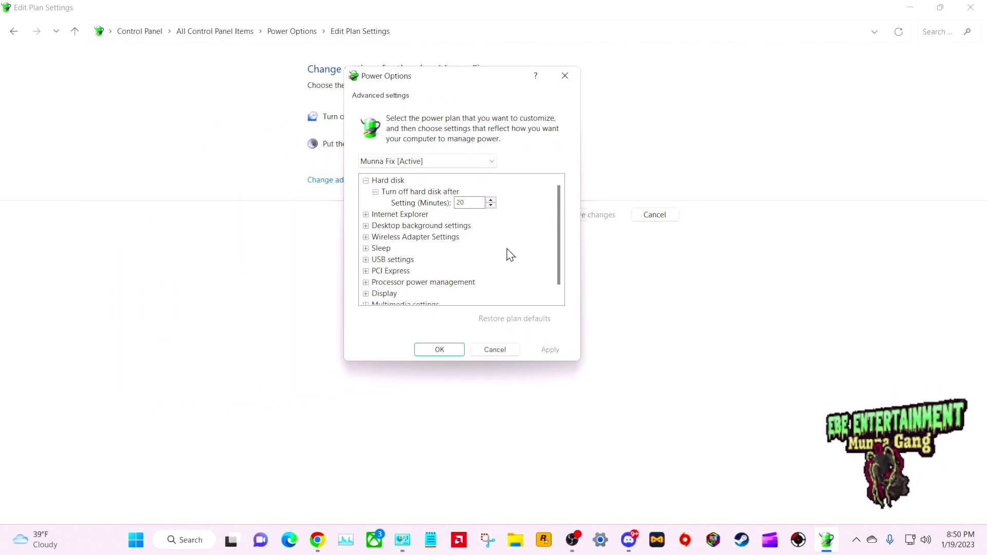
pyautogui.scroll(-1, 560, 210)
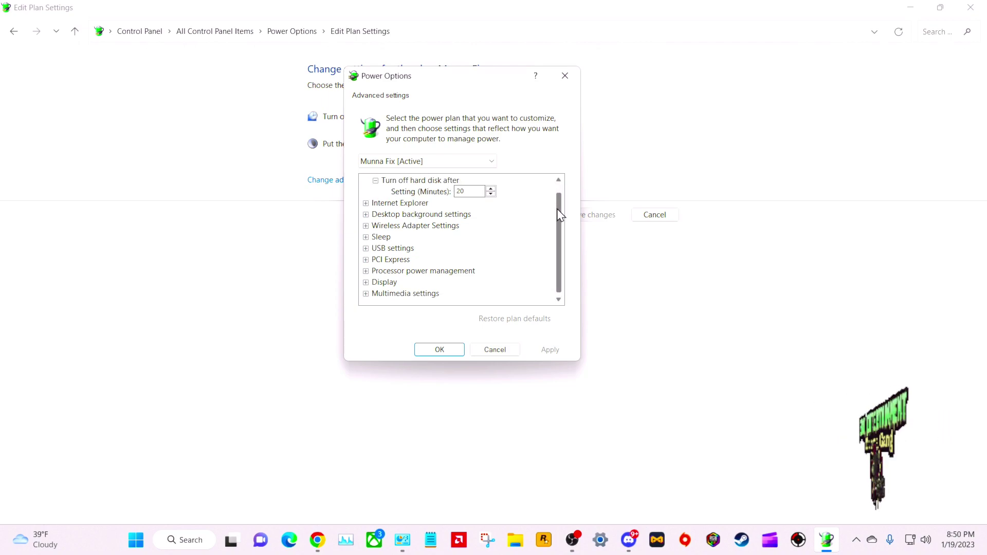
# Step: Set PCI Express Link State Power Management to Moderate power savings
pyautogui.click(366, 259)
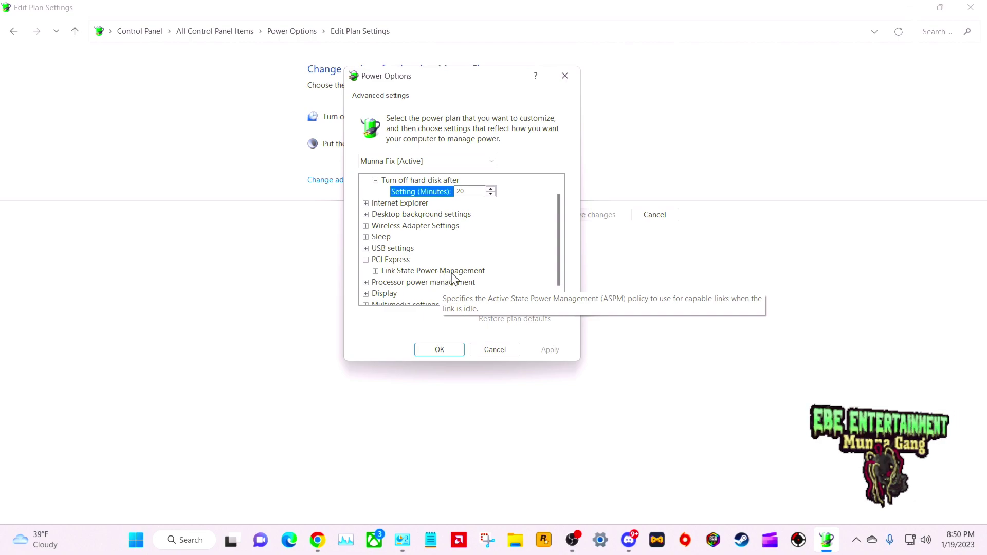
pyautogui.click(376, 271)
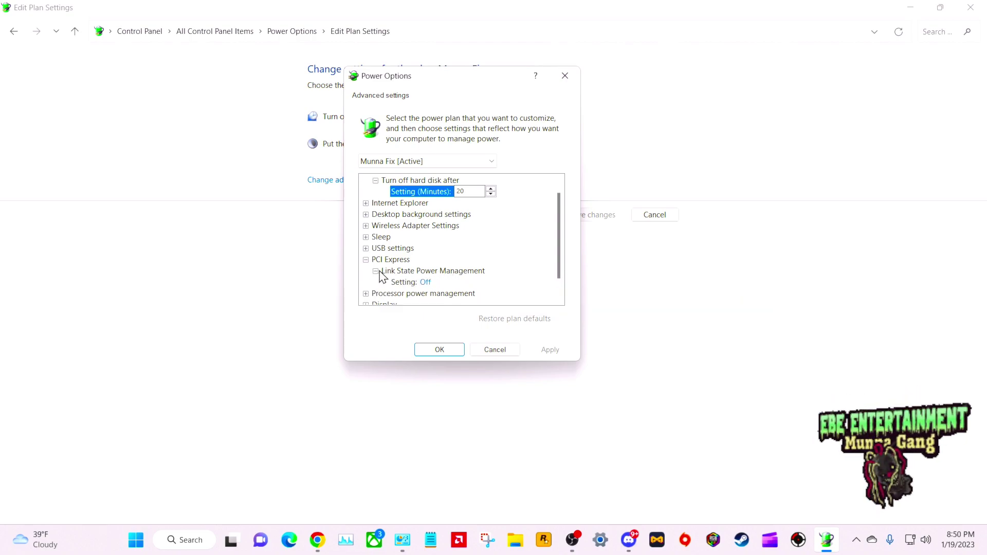
pyautogui.moveTo(556, 238); pyautogui.dragTo(558, 253)
pyautogui.click(441, 262)
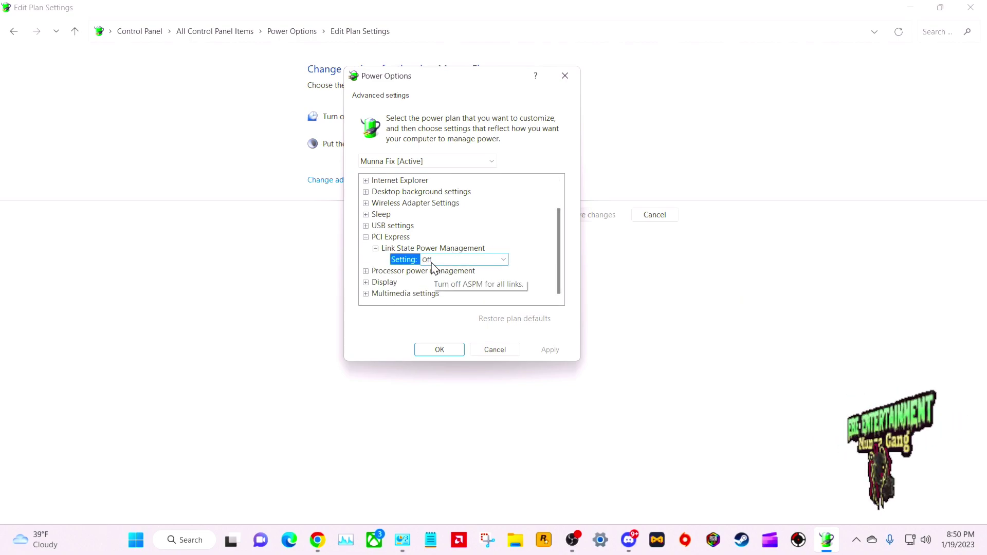
pyautogui.click(467, 261)
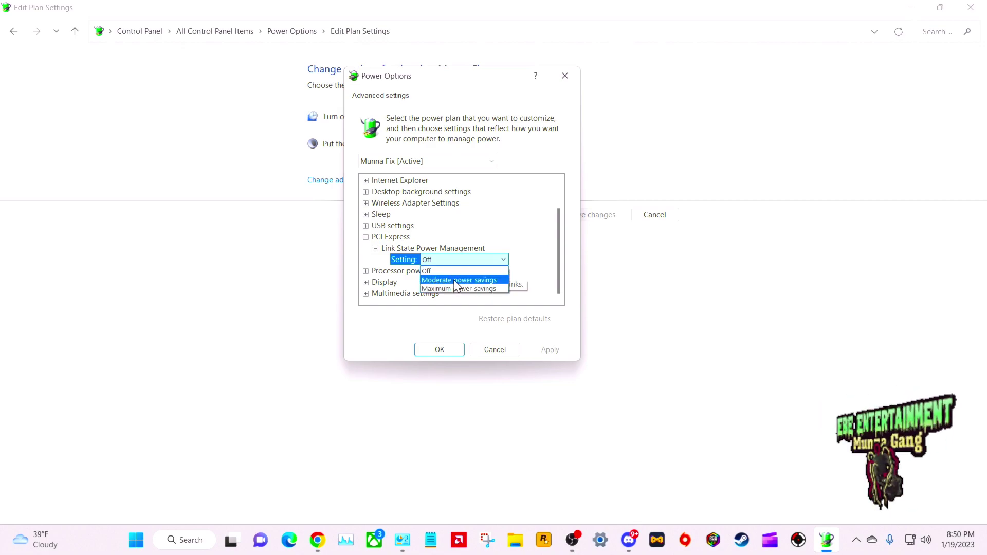
pyautogui.click(457, 280)
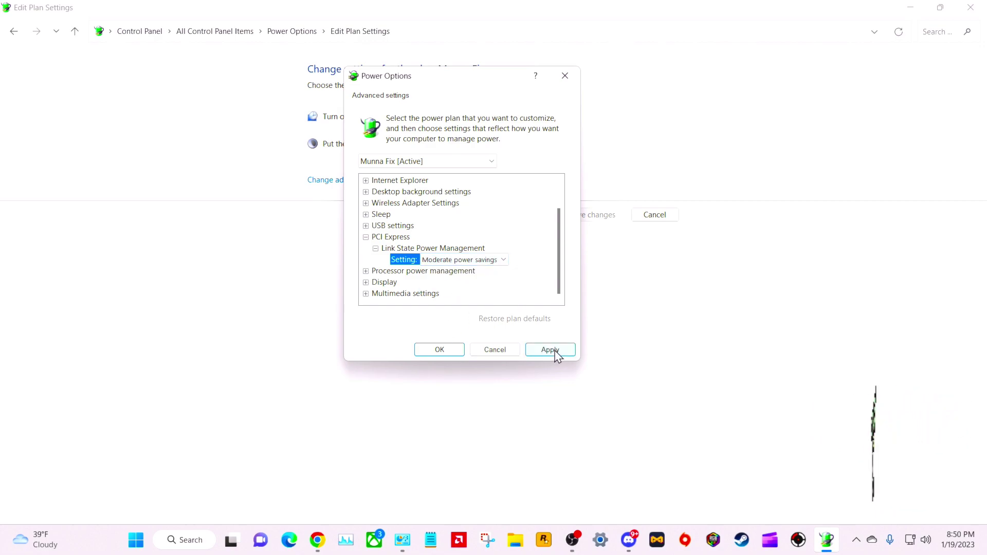
# Step: Apply the link state change and set Minimum processor state to 80%
pyautogui.click(553, 351)
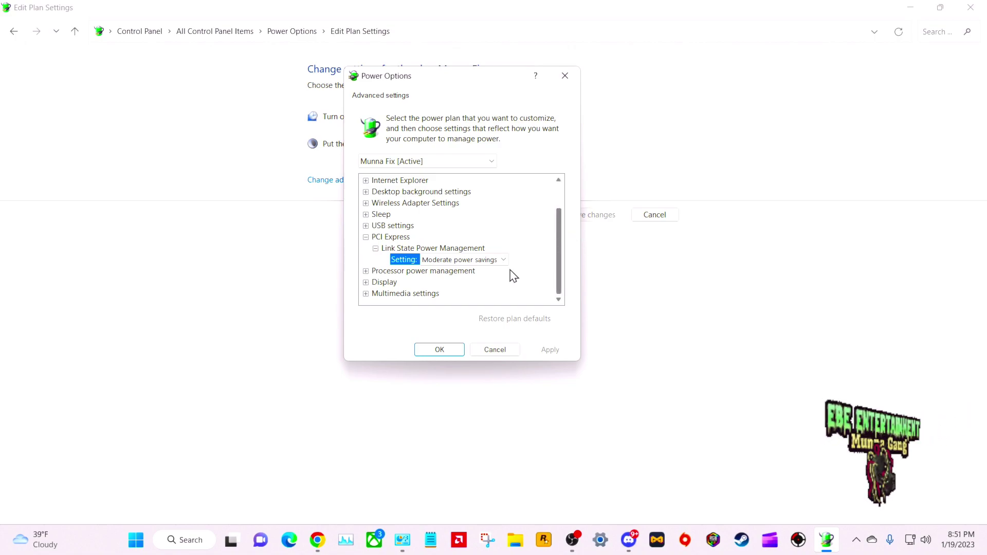
pyautogui.click(366, 270)
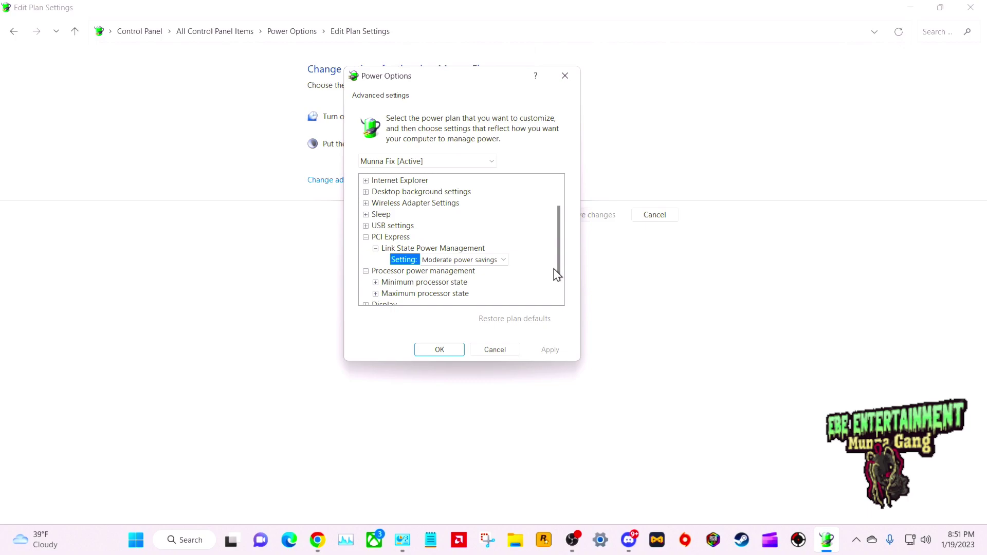
pyautogui.scroll(-1, 555, 269)
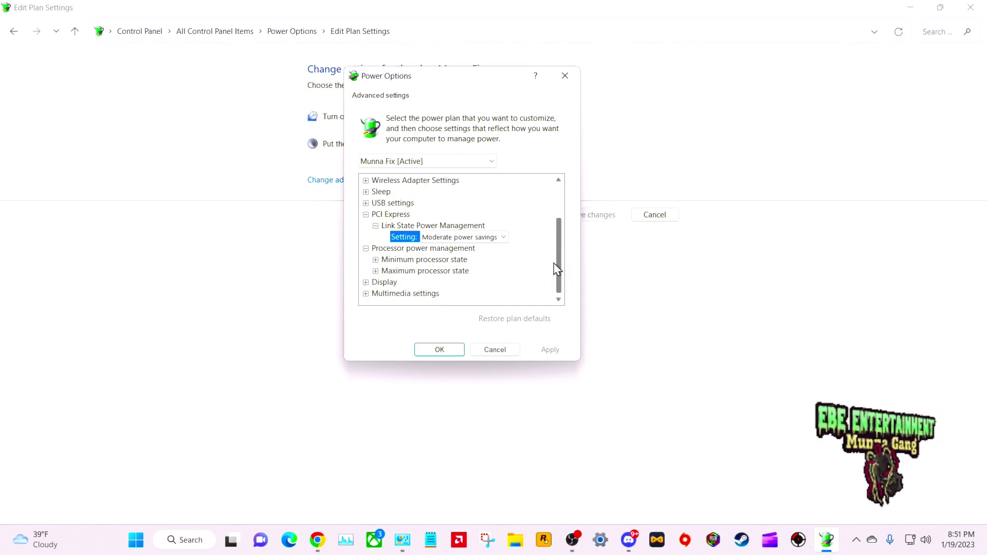
pyautogui.click(375, 260)
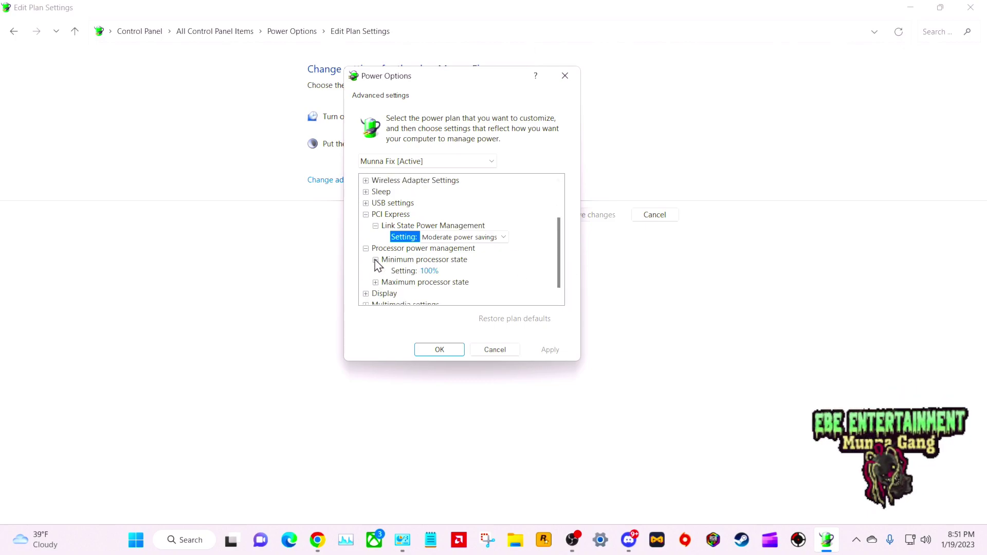
pyautogui.click(430, 271)
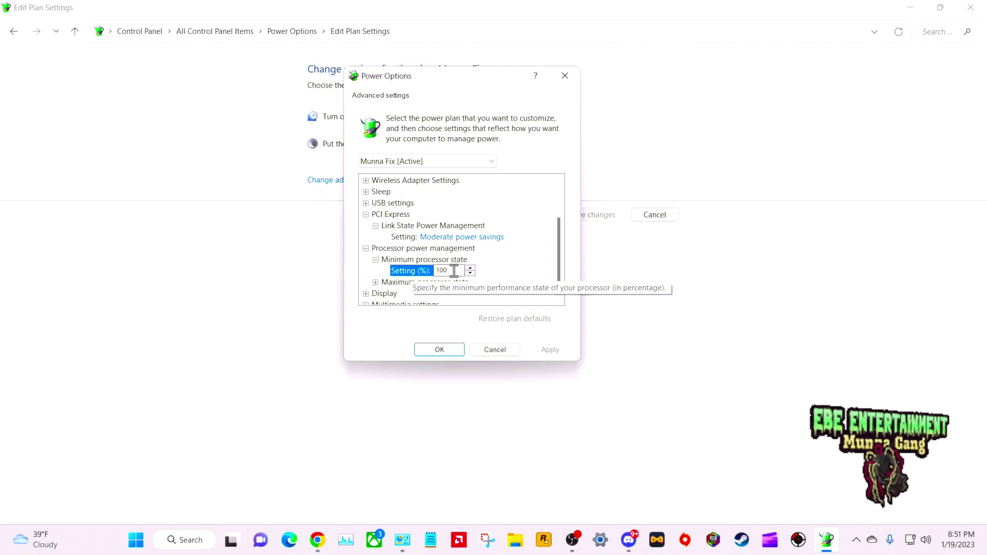
pyautogui.write('80')
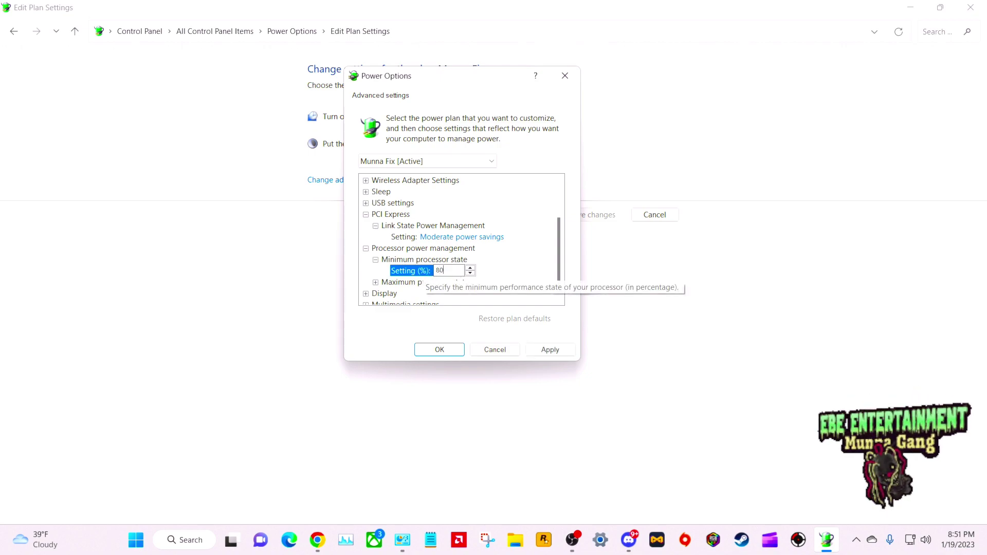
pyautogui.click(553, 351)
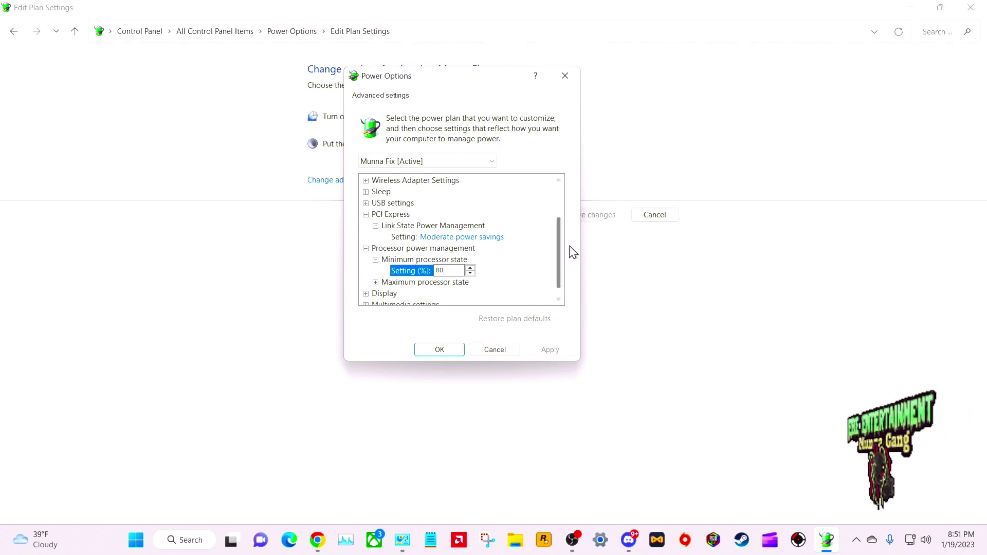
# Step: Set Maximum processor state to 90% and apply it
pyautogui.scroll(-1, 560, 241)
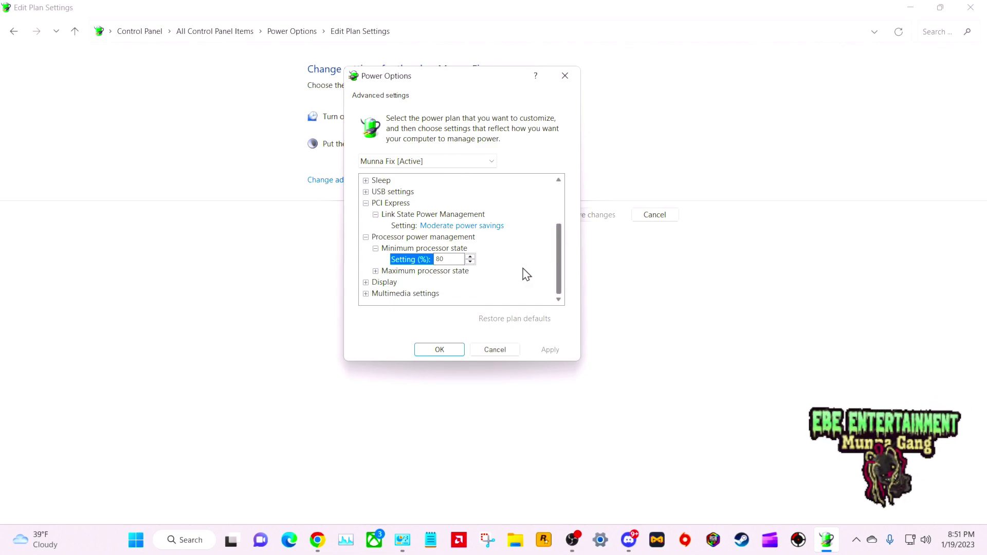
pyautogui.click(376, 271)
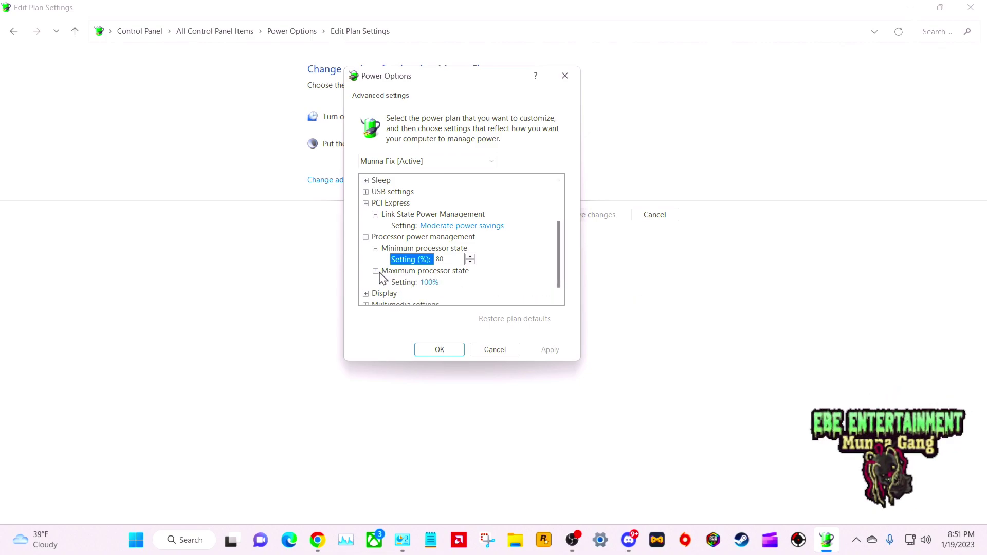
pyautogui.click(428, 282)
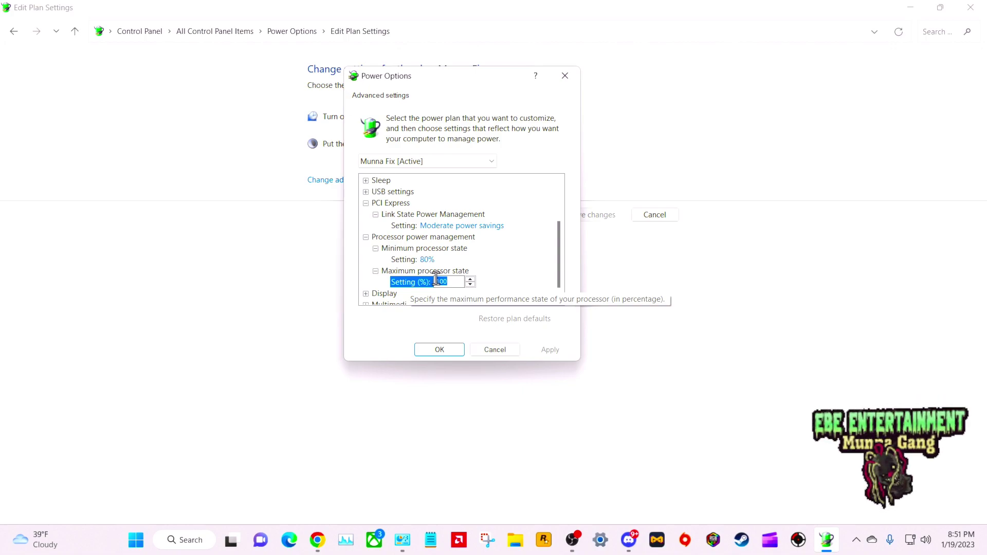
pyautogui.write('90')
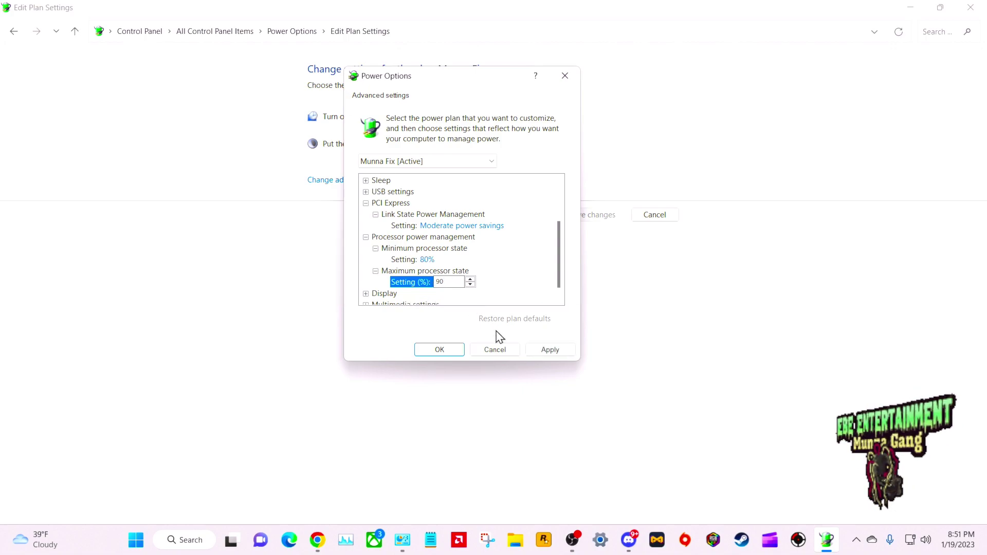
pyautogui.click(546, 348)
# Step: Close the advanced settings with OK and return to the Power Options page
pyautogui.click(440, 349)
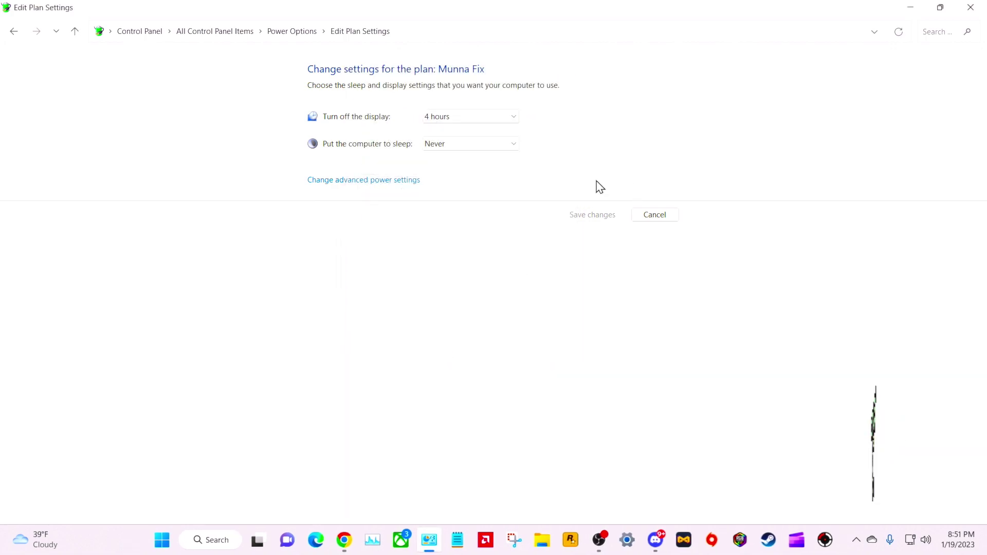
pyautogui.click(75, 32)
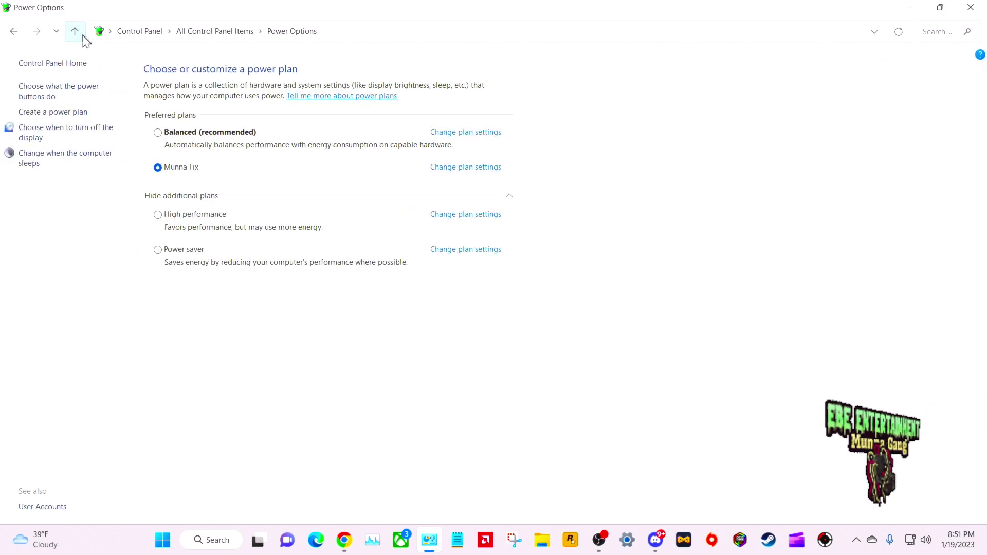